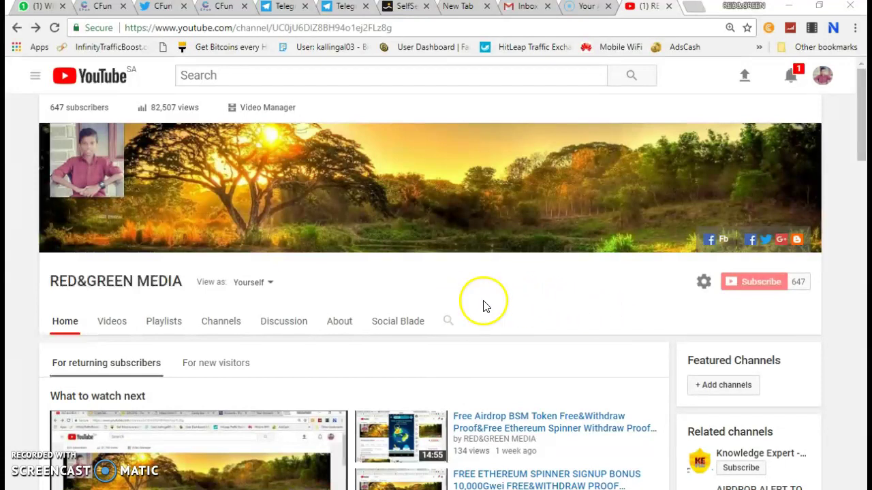
Switch from the YouTube channel to the SelfSell 'Join us on telegram!' tab
left_click(404, 13)
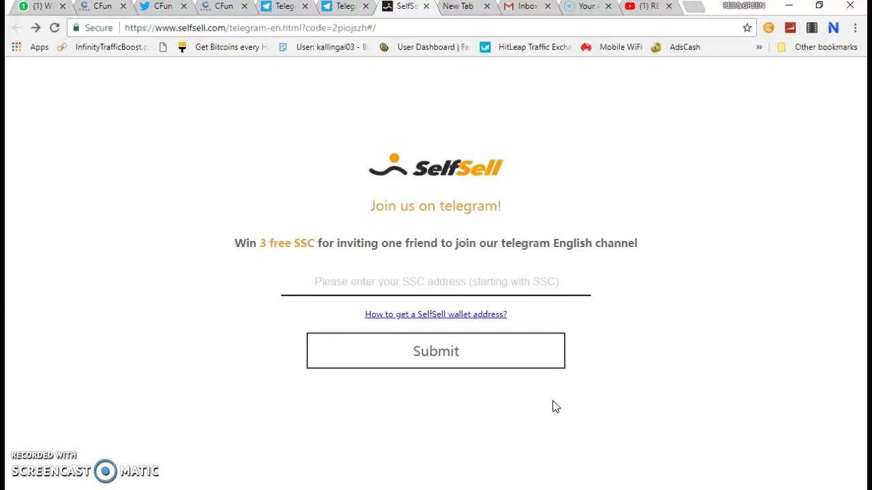
Bring up MirrorGo, mirroring the SelfSell app's Account page over the join form
left_click(431, 405)
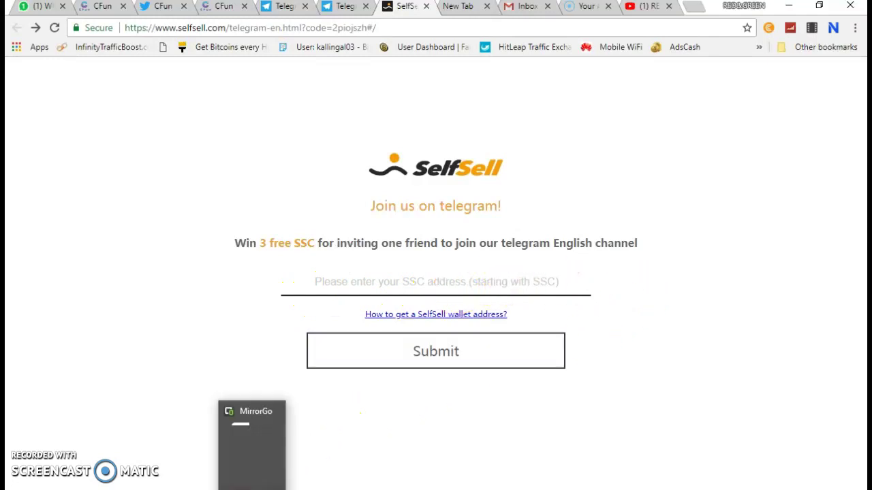
left_click(252, 489)
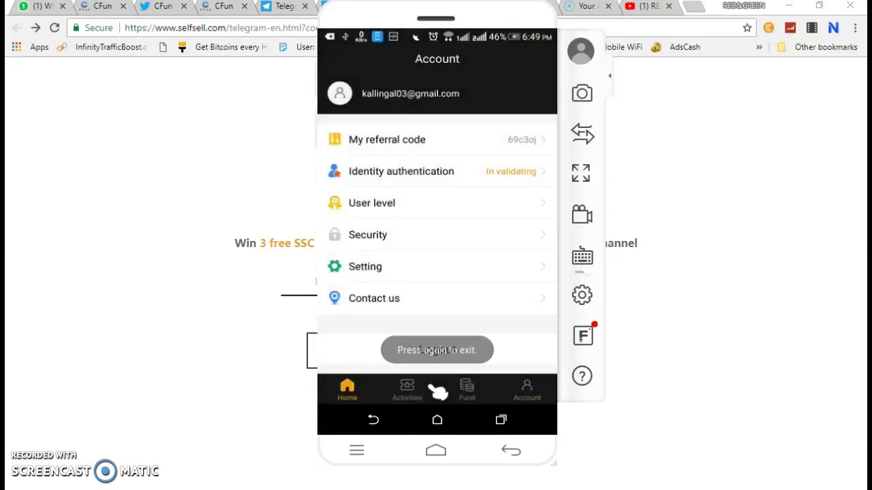
Go via Activities to the mirrored app's Fund page with its 20.0 SSC balance
left_click(436, 392)
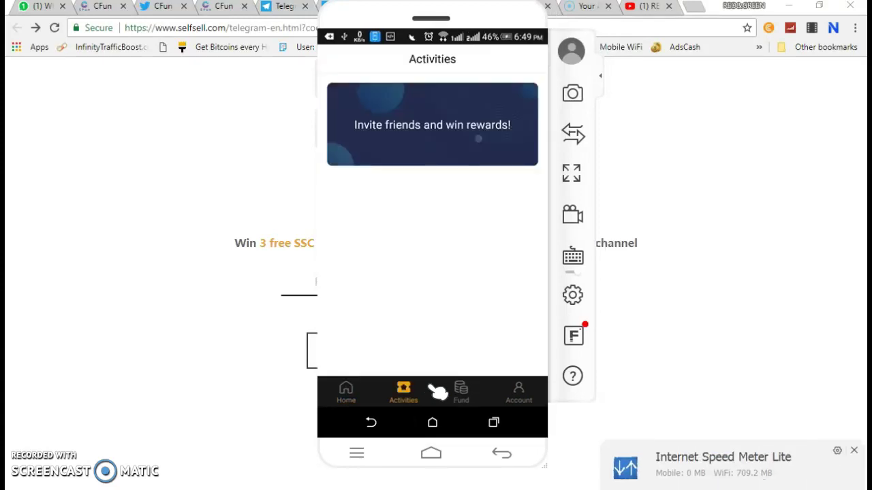
left_click(436, 392)
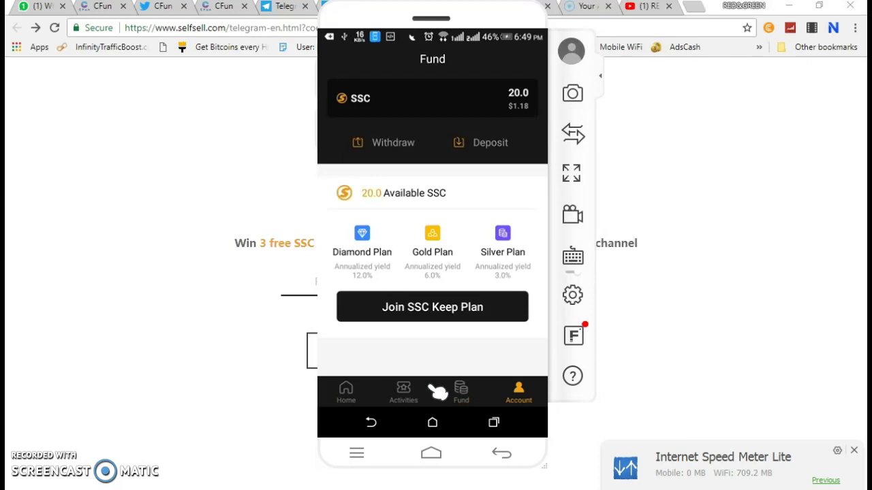
Switch the mirrored app to its Account page showing the referral code and settings
left_click(436, 392)
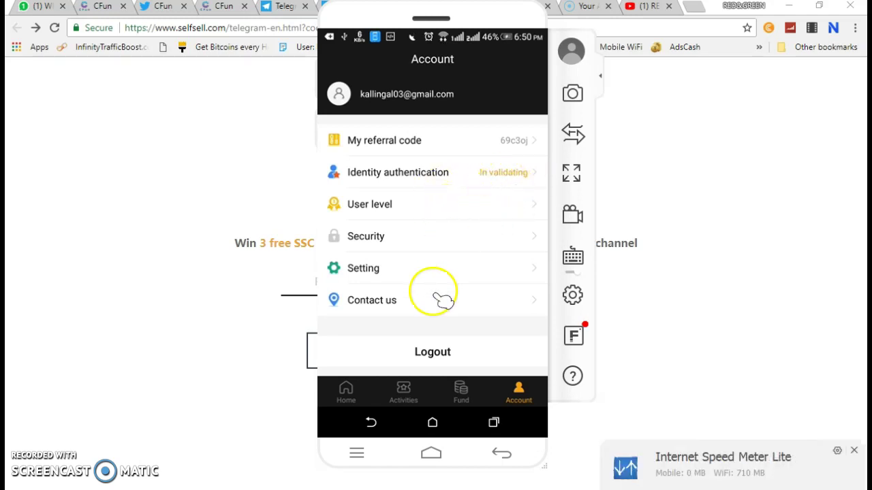
Display the SSC on Achain deposit address via Fund > Deposit > SSC, then hide MirrorGo
left_click(463, 394)
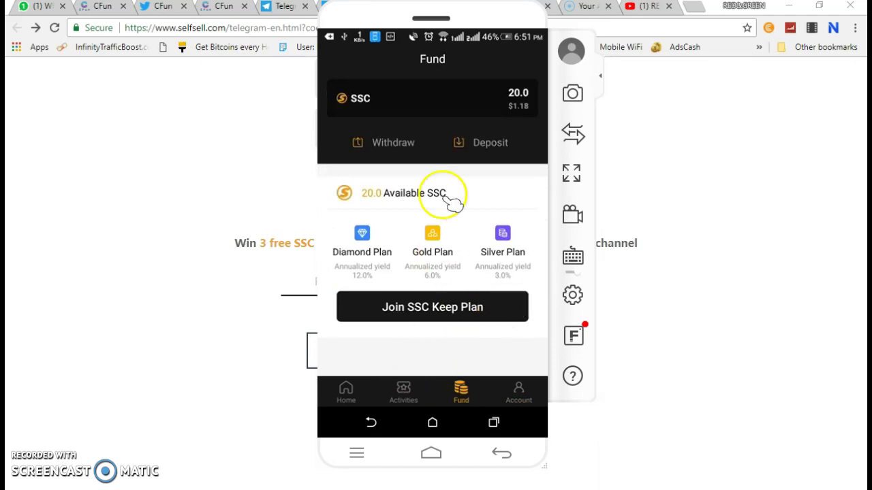
left_click(490, 144)
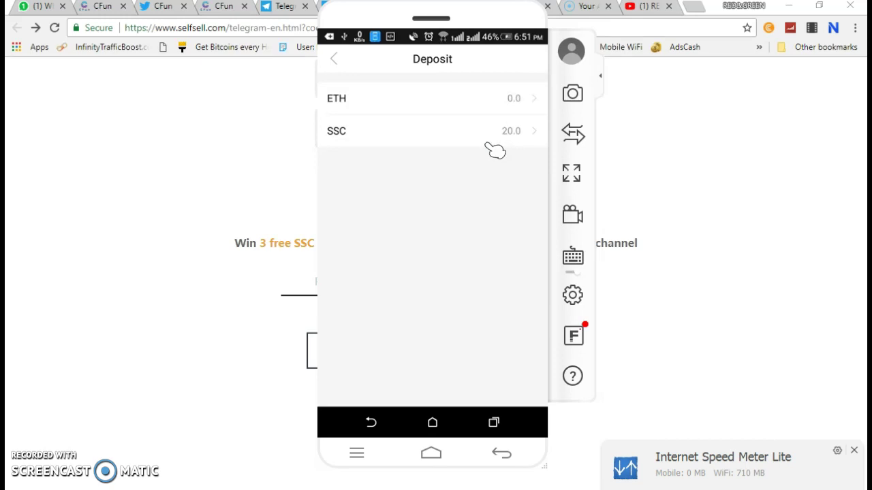
left_click(502, 132)
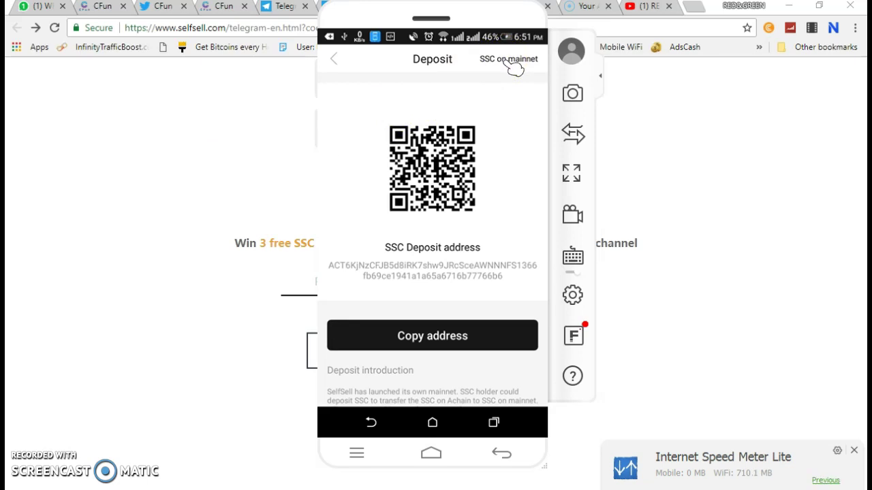
left_click(511, 61)
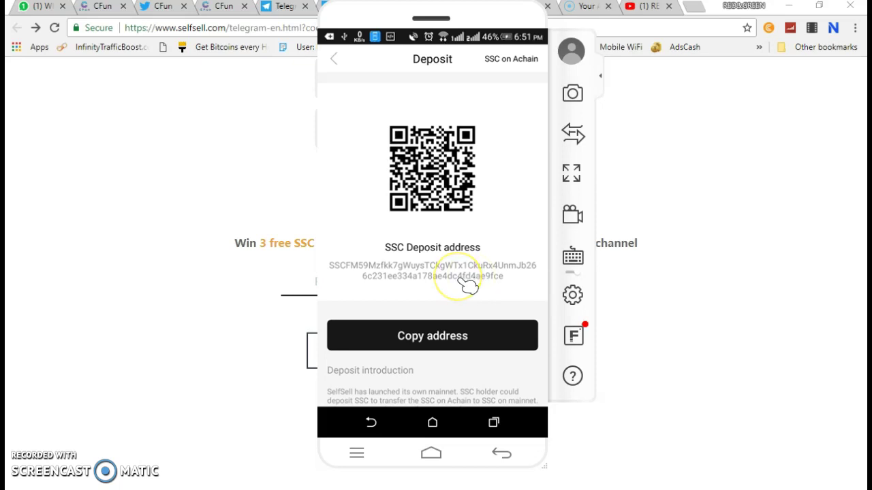
key("alt+Tab")
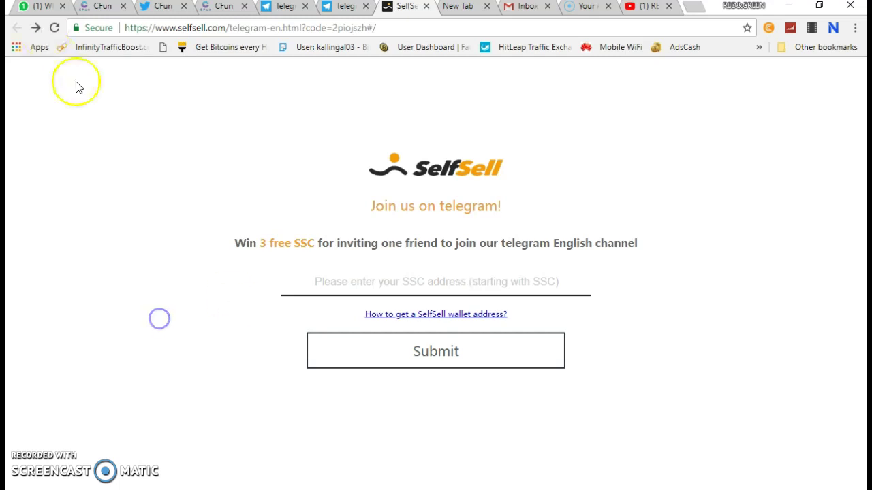
After glancing at the wallet-address guide, paste the Achain SSC address and submit the form
left_click(403, 361)
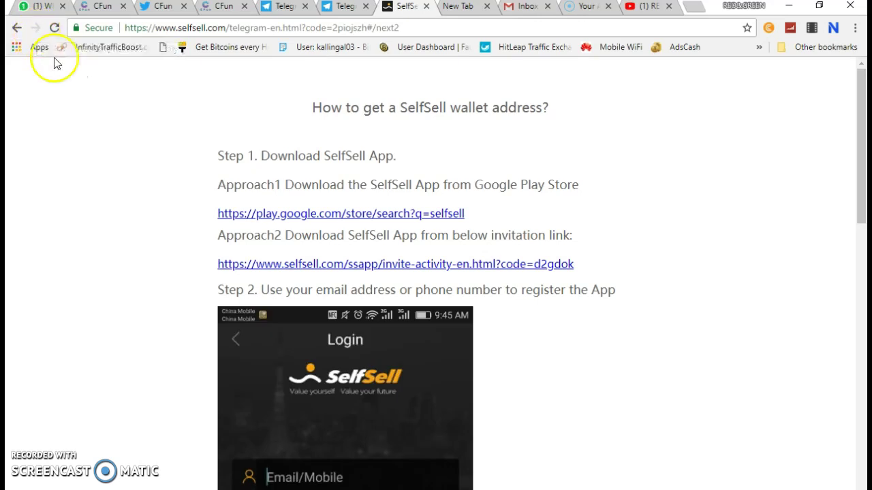
left_click(16, 29)
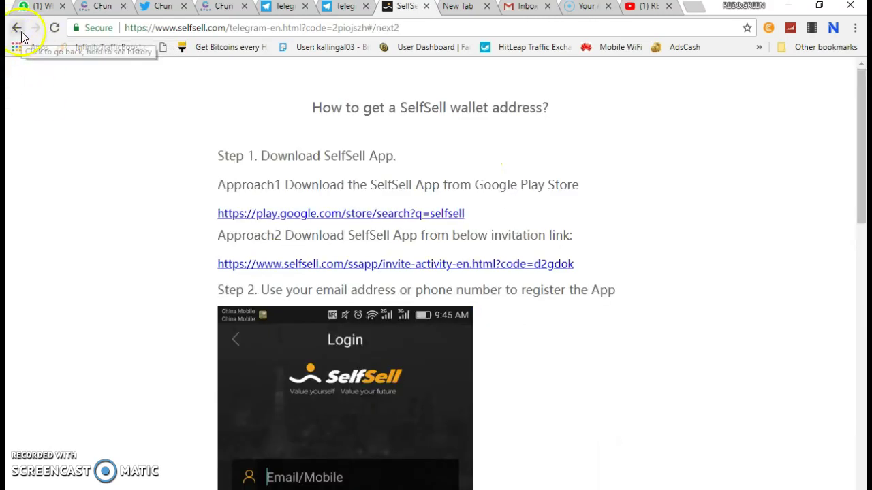
left_click(16, 29)
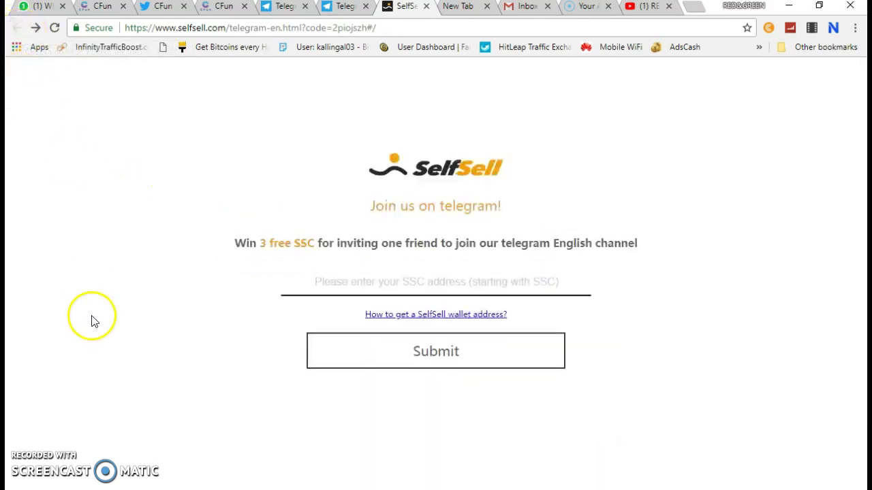
left_click(436, 282)
key("ctrl+v")
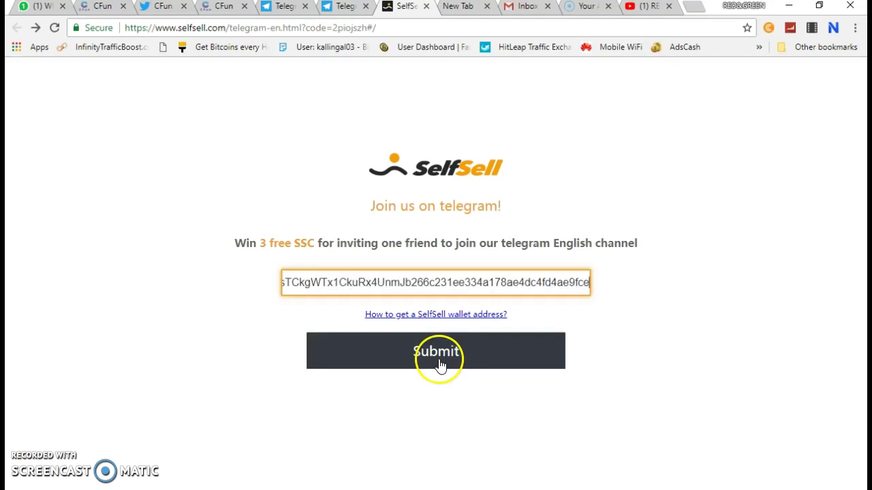
left_click(440, 354)
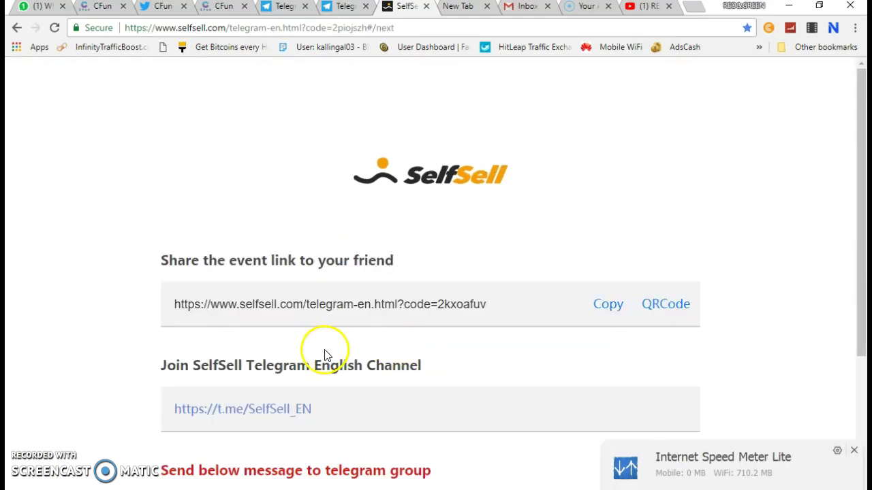
Copy the message code for the telegram group and switch to the SelfSell_EN Telegram chat
scroll(422, 342, "down", 2)
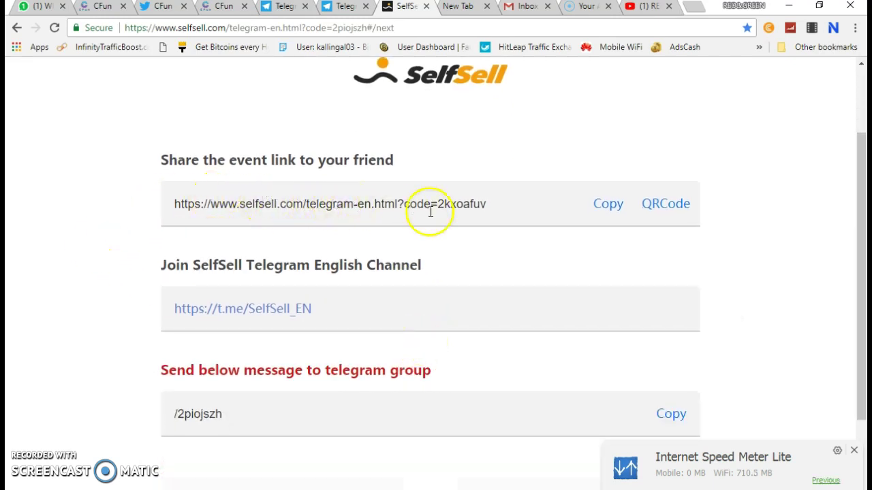
scroll(257, 226, "down", 2)
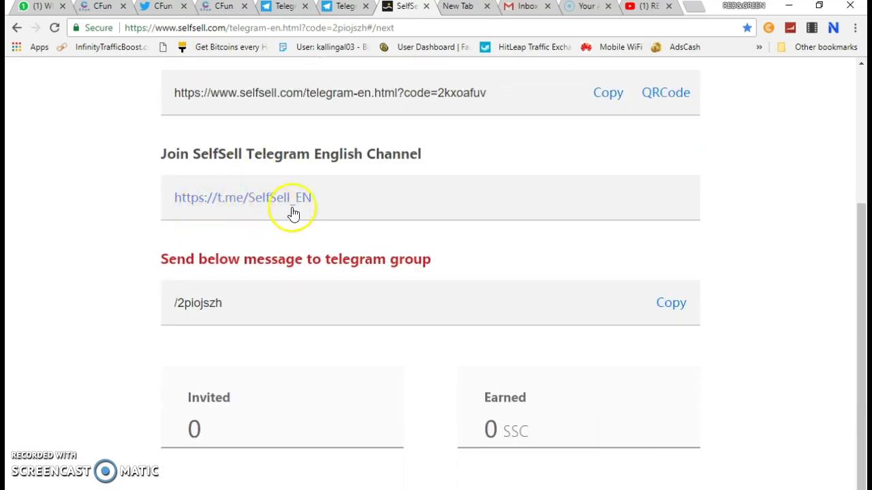
left_click(671, 308)
key("ctrl+c")
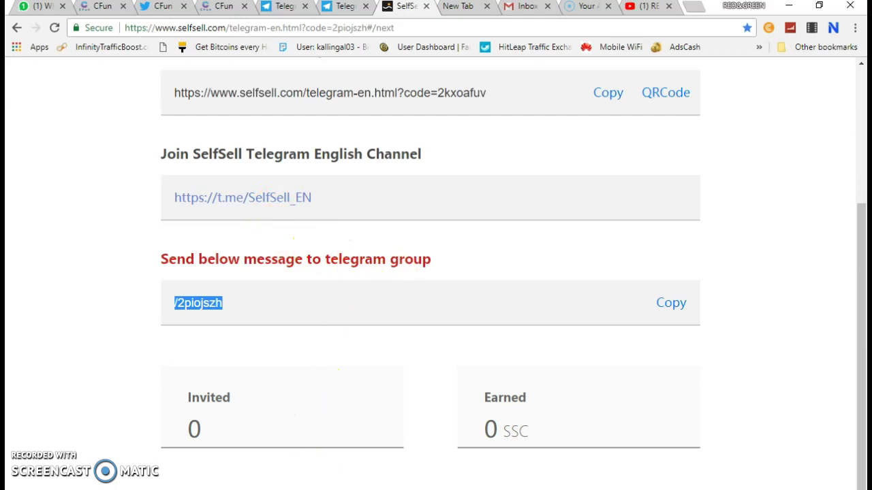
key("alt+Tab")
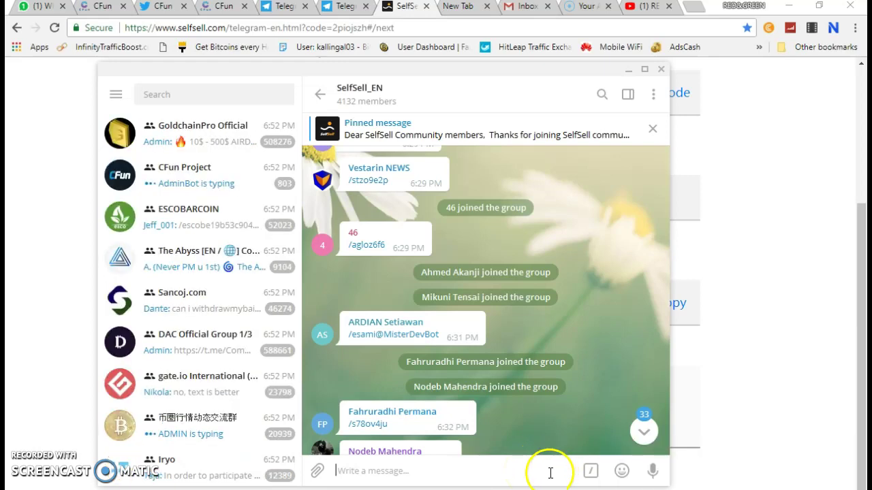
Paste the copied code into the SelfSell_EN chat and send it
right_click(515, 469)
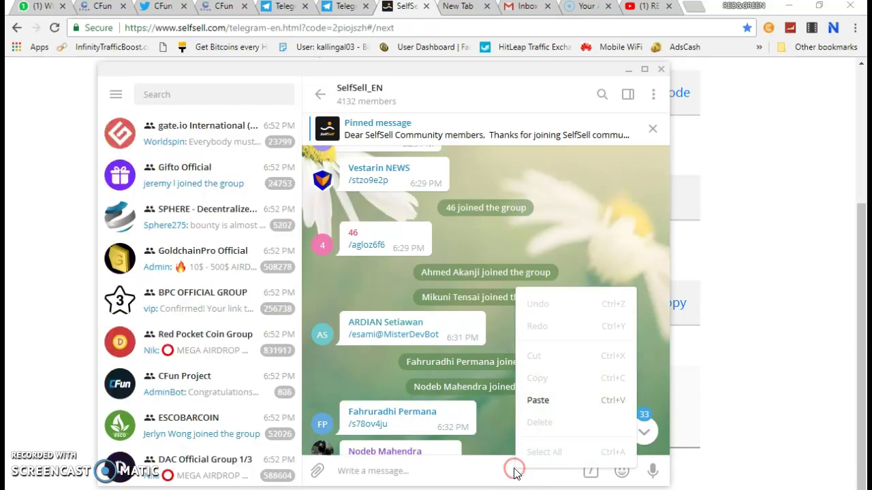
left_click(543, 400)
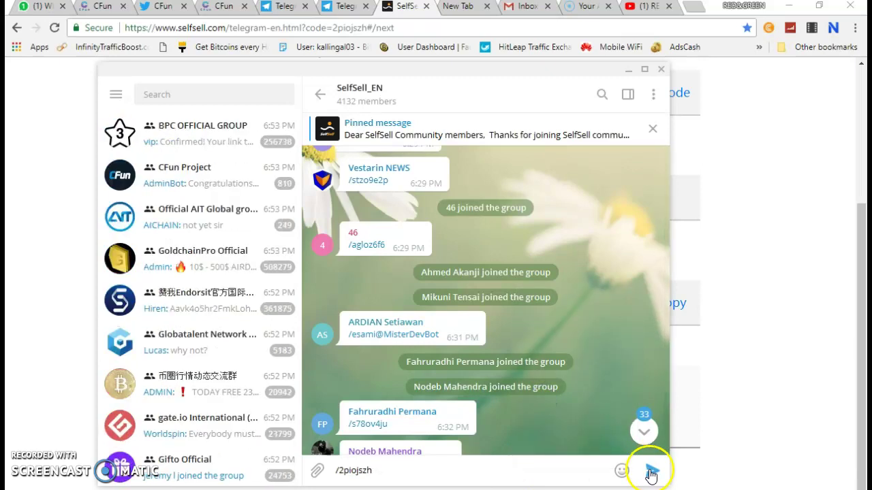
left_click(648, 470)
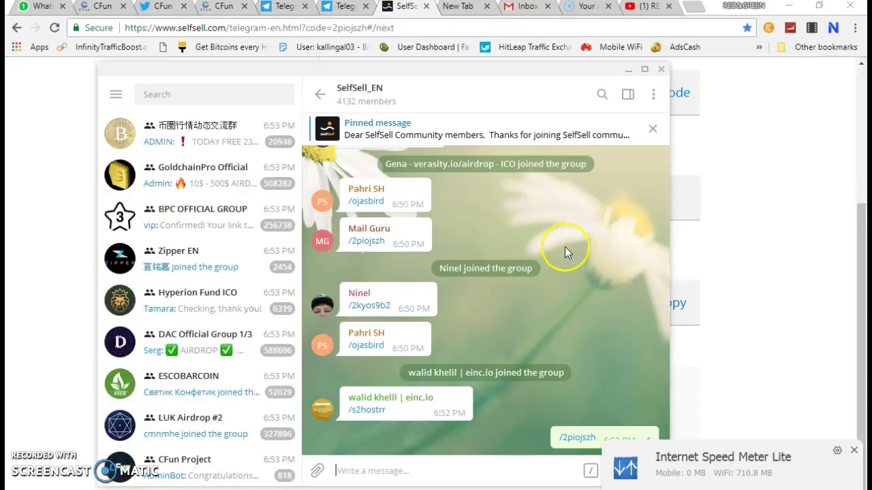
Read back through the group's older airdrop messages, then return to the SelfSell airdrop page
scroll(604, 370, "up", 4)
scroll(603, 371, "up", 10)
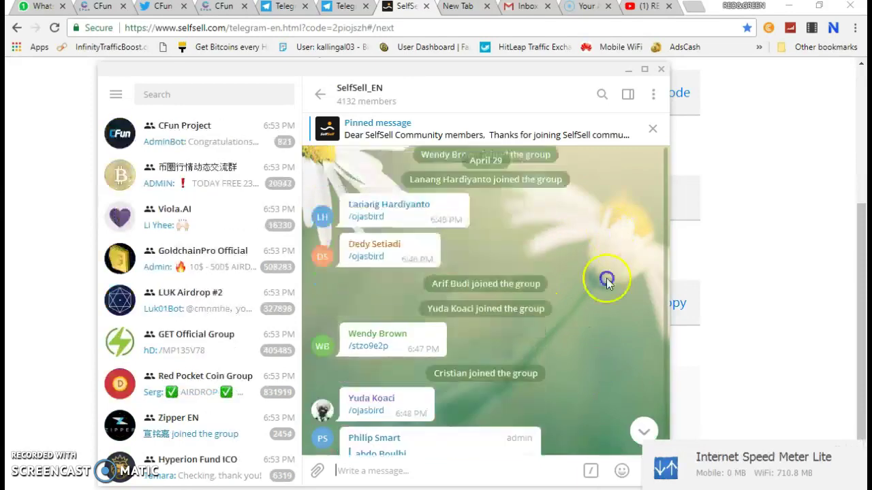
scroll(615, 250, "up", 10)
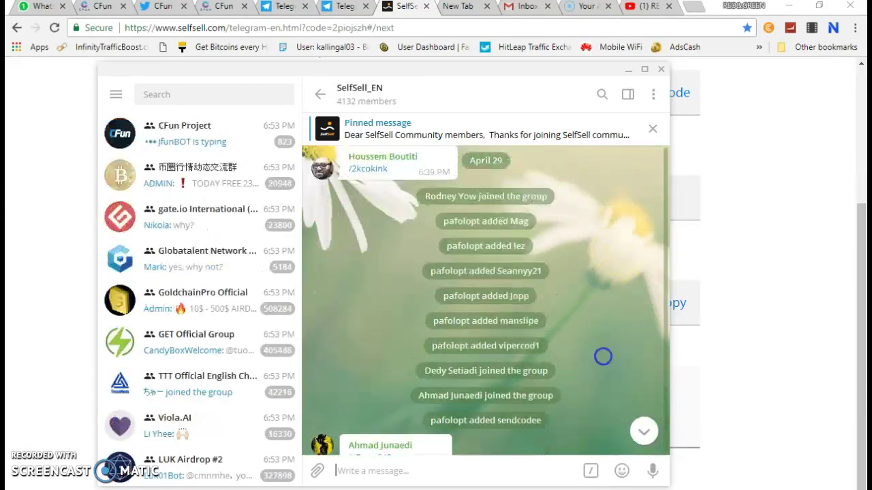
scroll(609, 279, "up", 10)
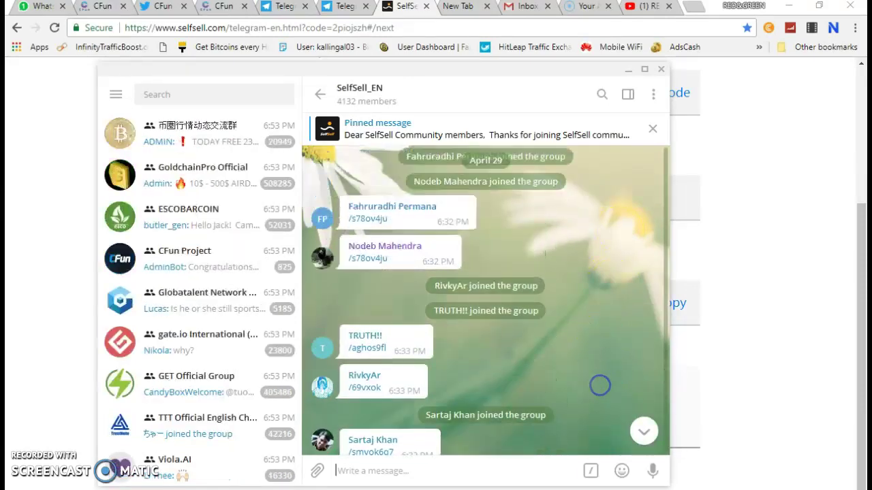
scroll(624, 233, "up", 10)
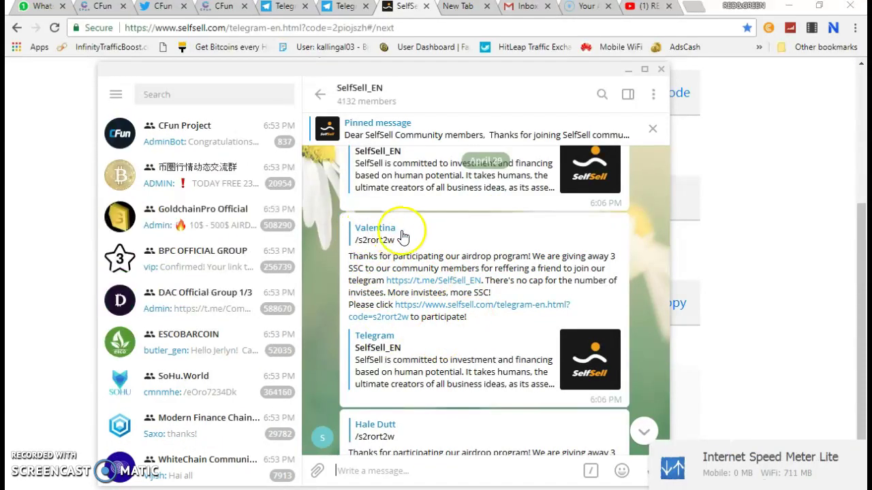
left_click(750, 271)
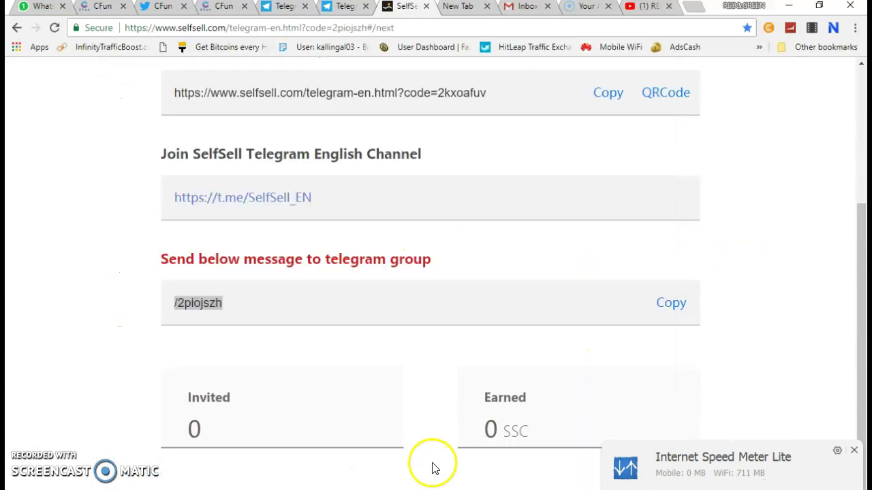
Deselect the group code, check the referral and t.me links, and bring MirrorGo back
left_click(495, 428)
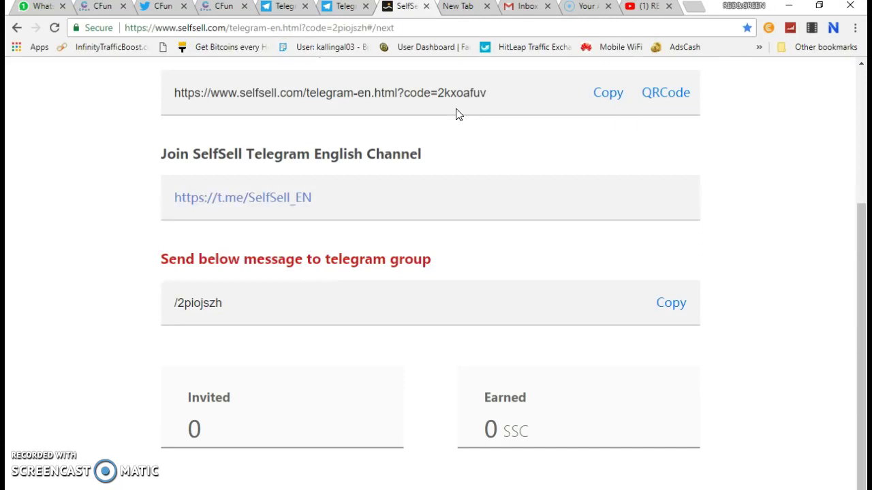
left_click(421, 116)
left_click(381, 199)
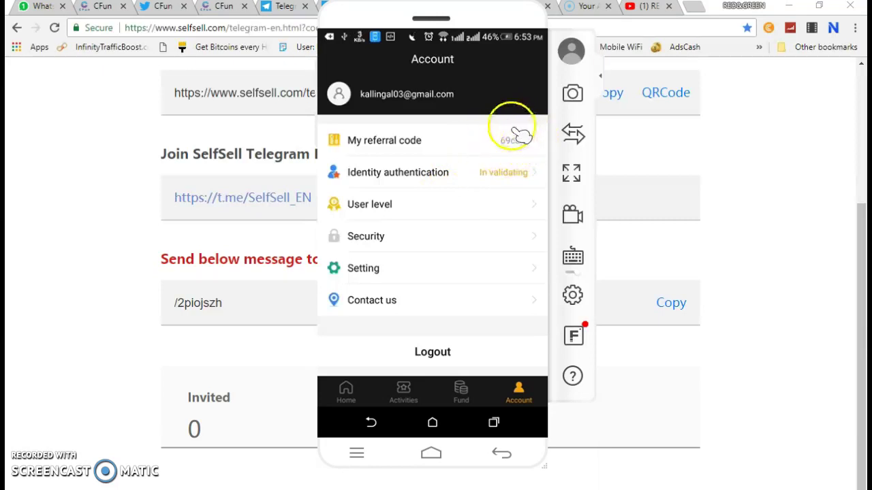
View the Invite friends referral rewards on the app's Activities page, then go back
left_click(403, 394)
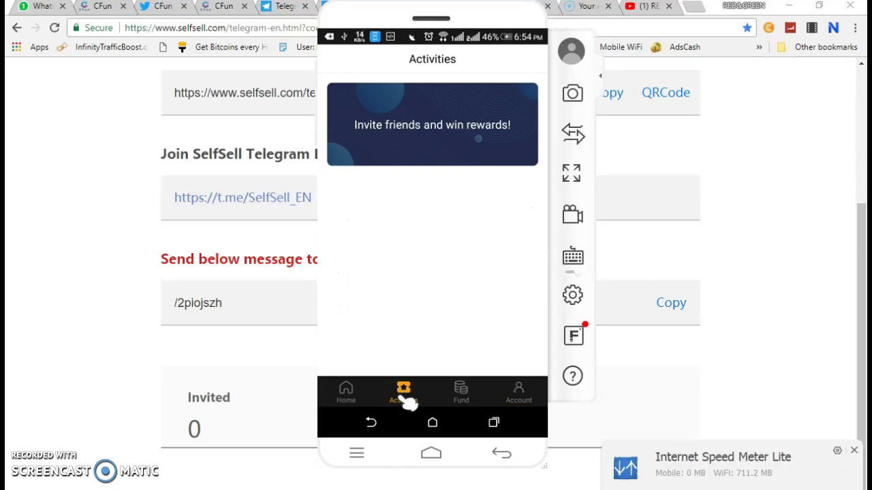
left_click_drag(409, 400, 481, 359)
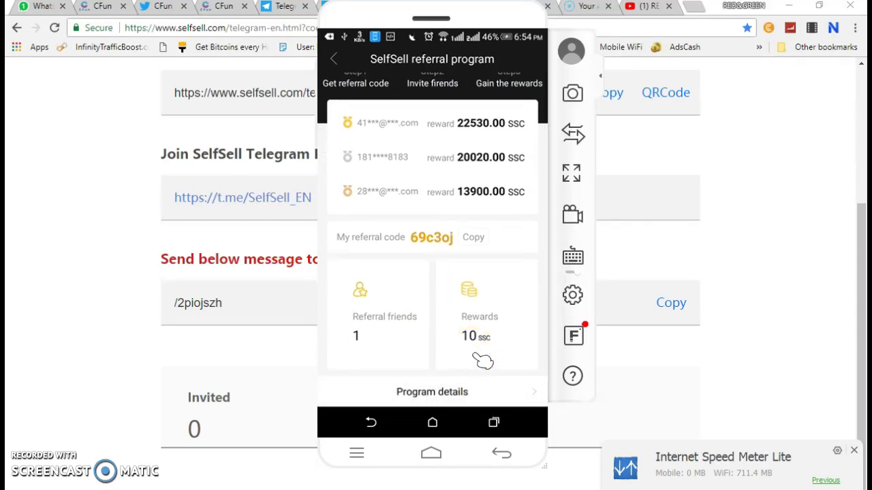
key("Escape")
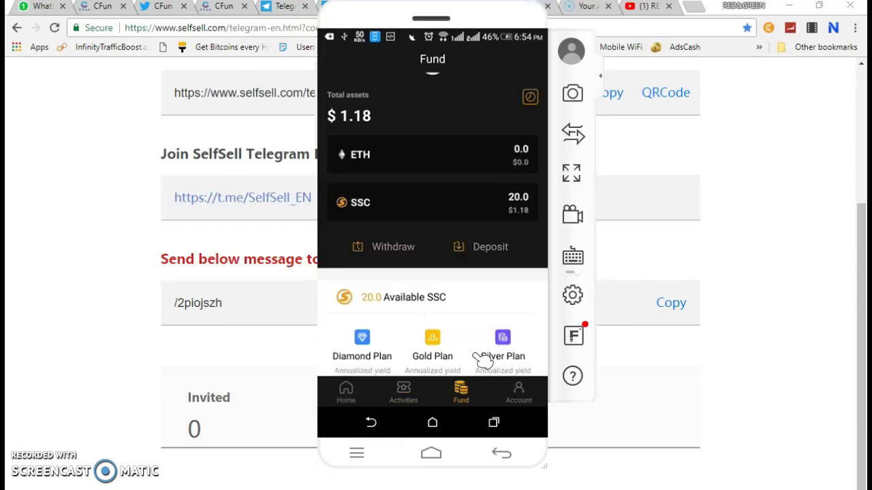
Open the Fund page showing 20.0 SSC available and choose Withdraw
left_click_drag(484, 361, 426, 221)
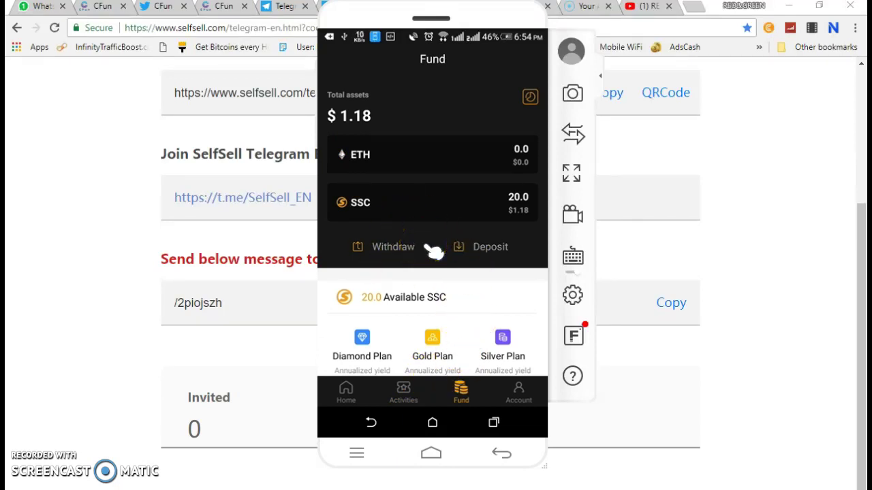
left_click(394, 249)
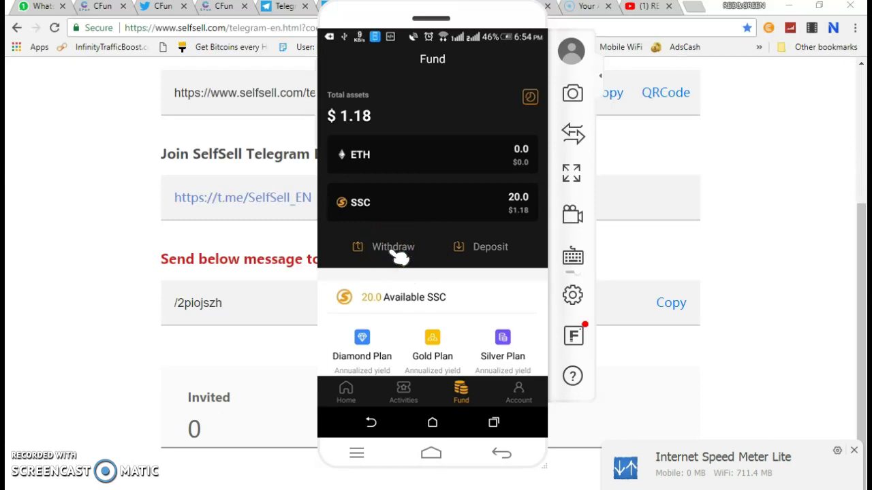
left_click(394, 251)
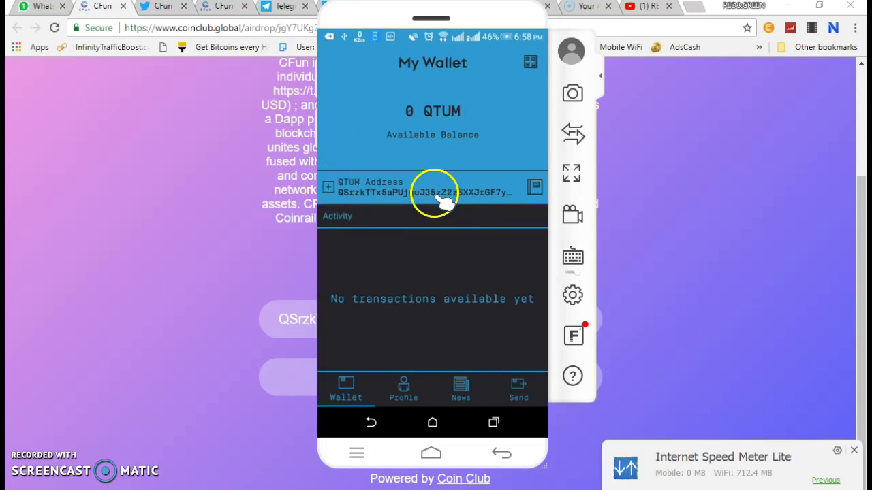
Return to the CFun airdrop page in Chrome and scroll to the QTUM address field
left_click(179, 334)
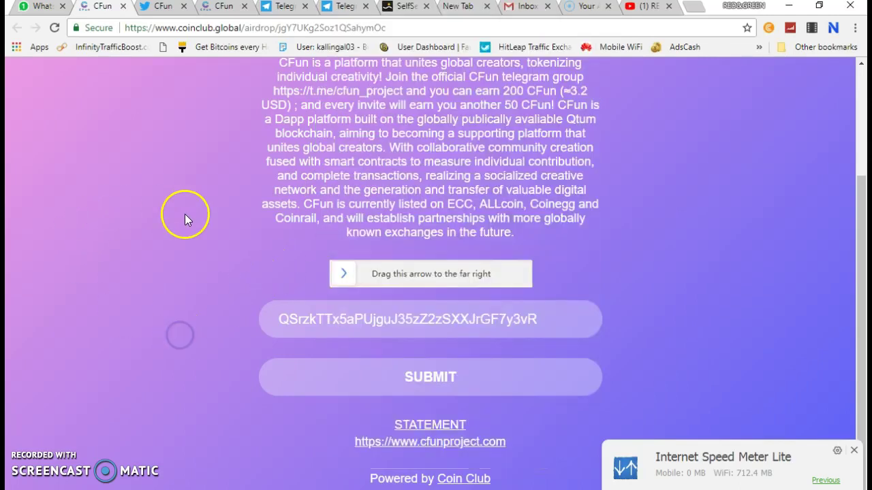
scroll(253, 161, "up", 3)
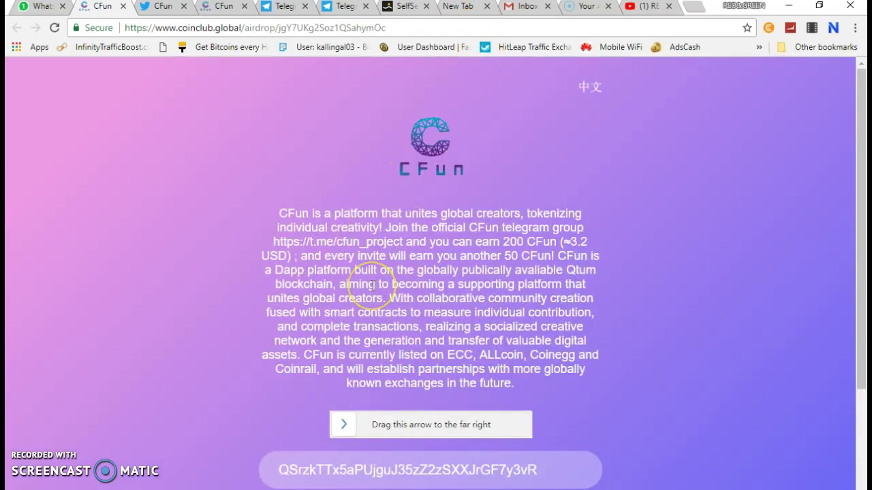
scroll(397, 300, "down", 1)
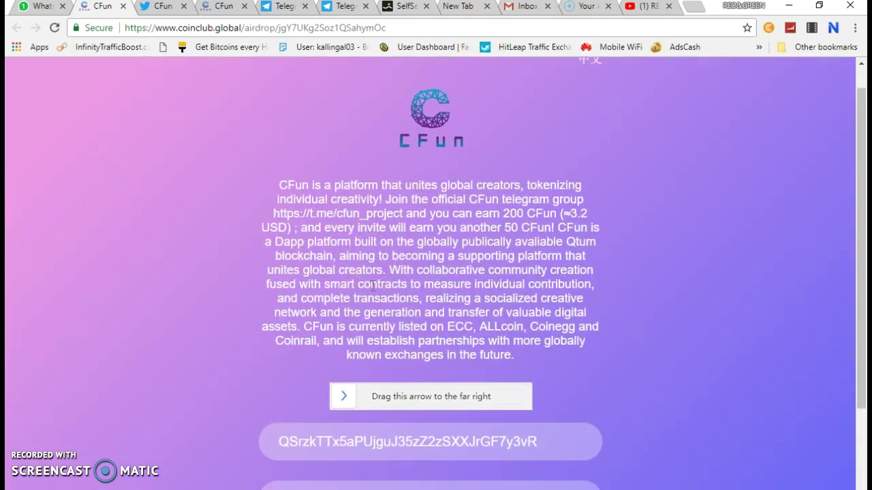
scroll(374, 286, "down", 3)
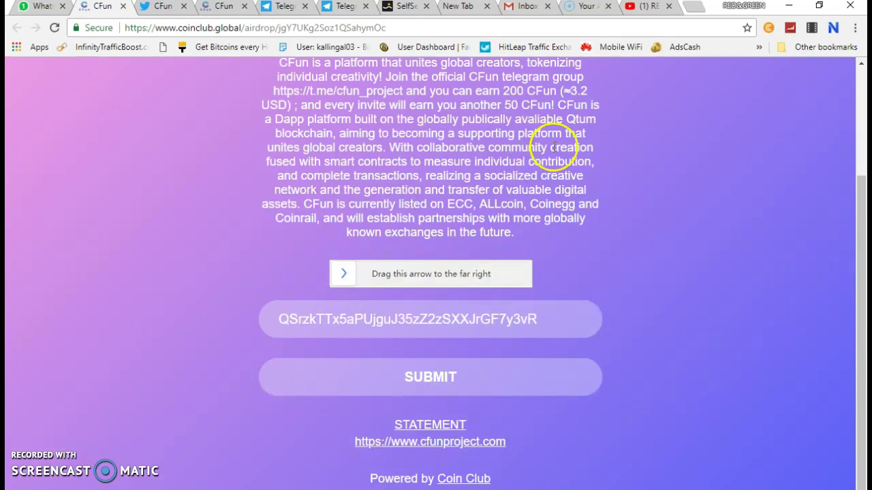
scroll(556, 148, "up", 5)
scroll(555, 148, "down", 5)
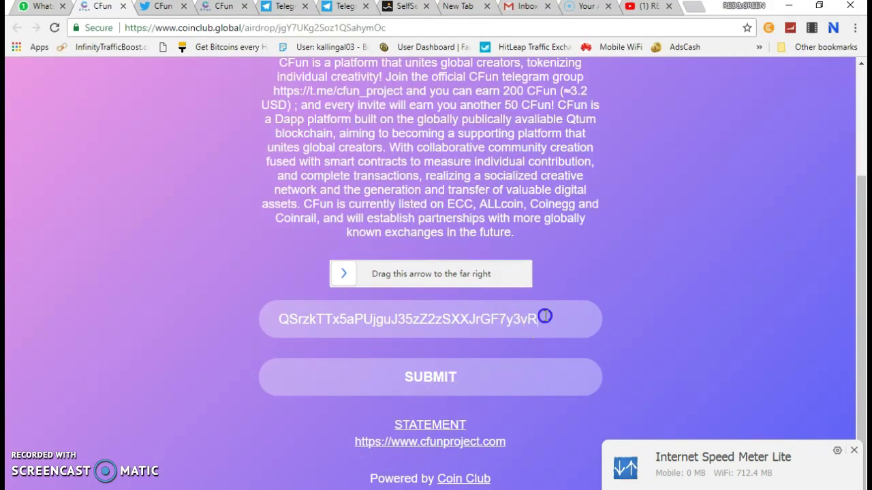
Re-paste the QTUM wallet address into the CFun address field and slide to start jigsaw verification
left_click_drag(516, 318, 281, 319)
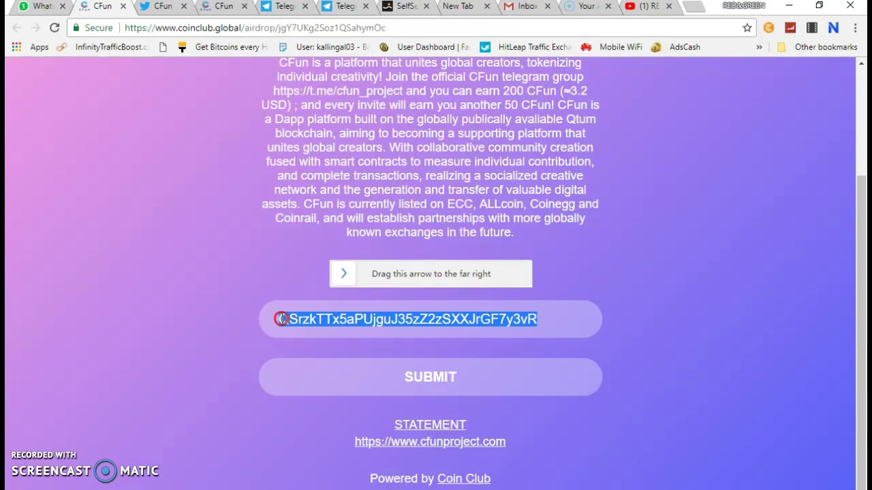
right_click(282, 320)
left_click(312, 344)
key("BackSpace")
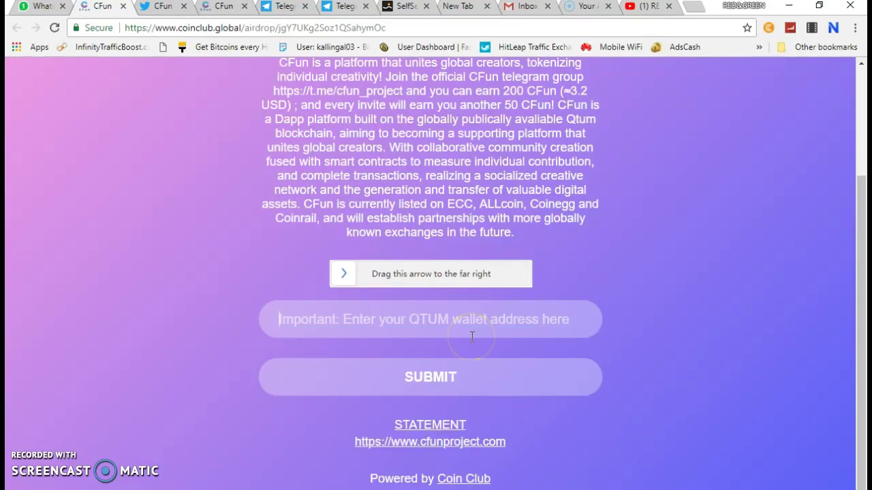
right_click(415, 328)
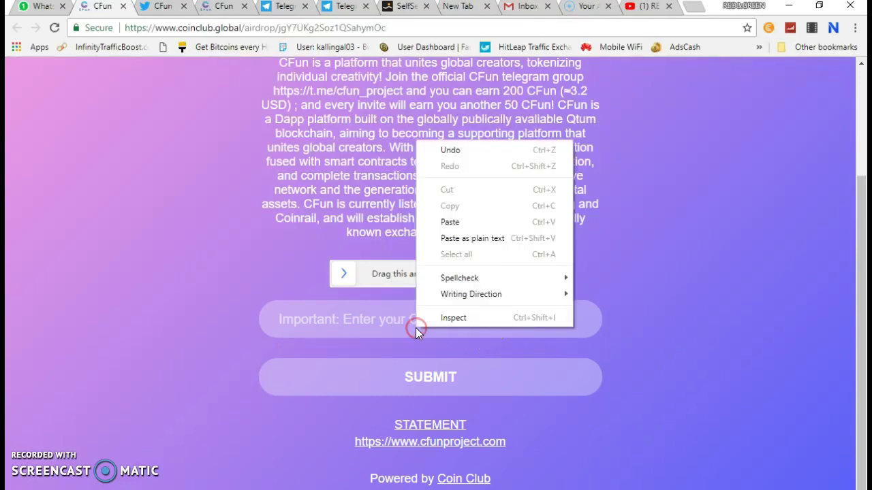
left_click(448, 225)
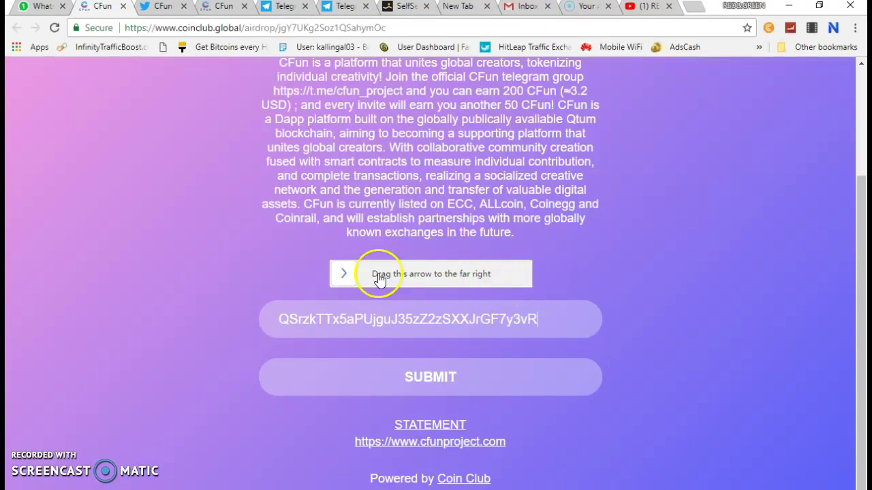
left_click_drag(344, 274, 626, 272)
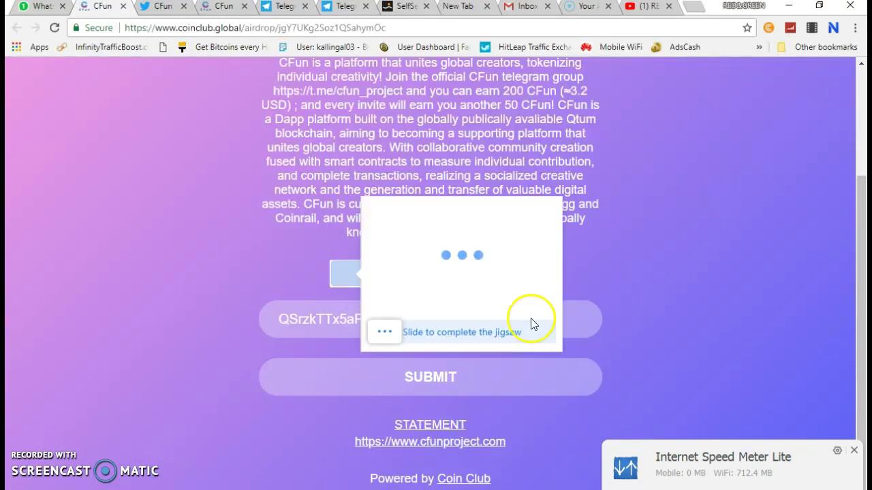
Solve the jigsaw verification puzzle on the address form, then switch to the third CFun tab
left_click_drag(387, 343, 492, 341)
left_click_drag(497, 343, 673, 329)
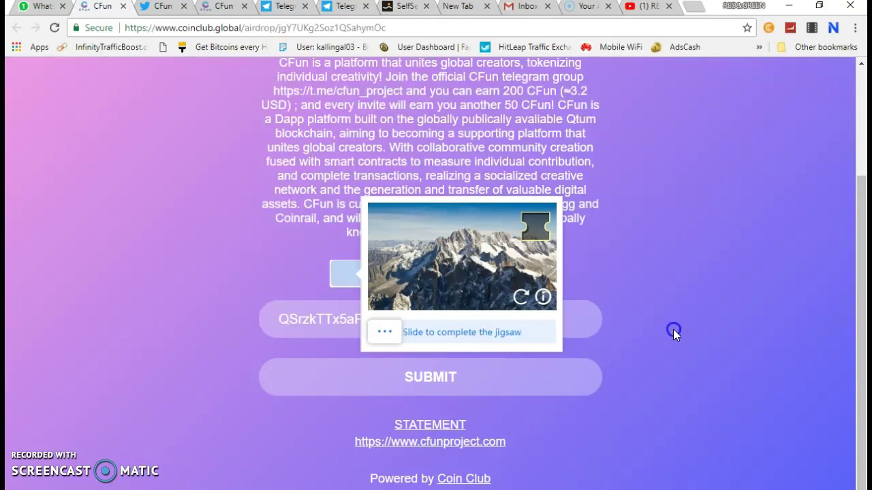
left_click(438, 288)
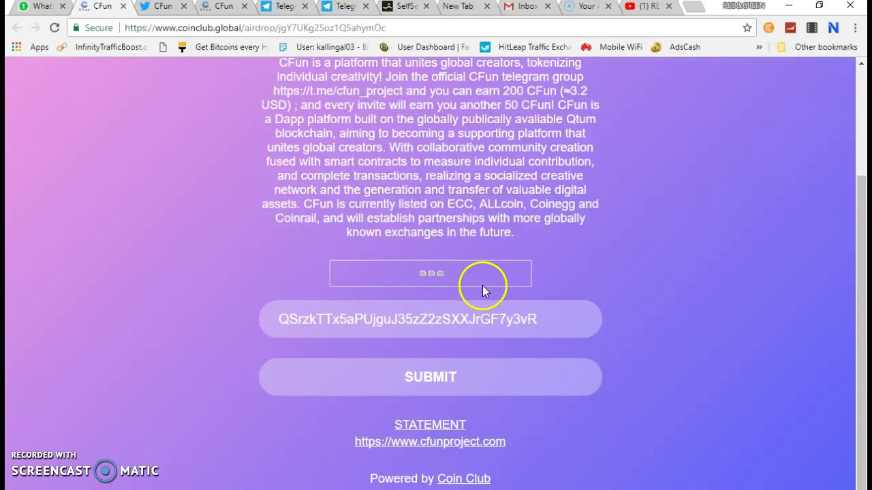
left_click_drag(344, 274, 586, 276)
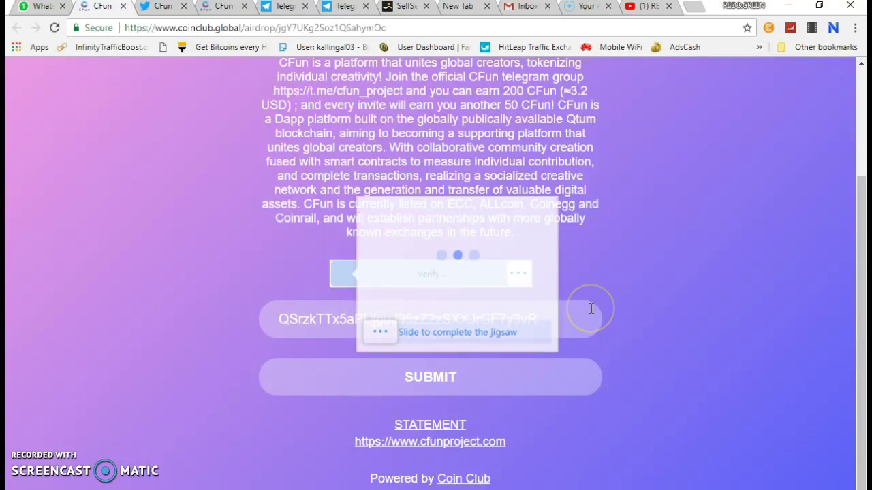
left_click_drag(389, 334, 430, 346)
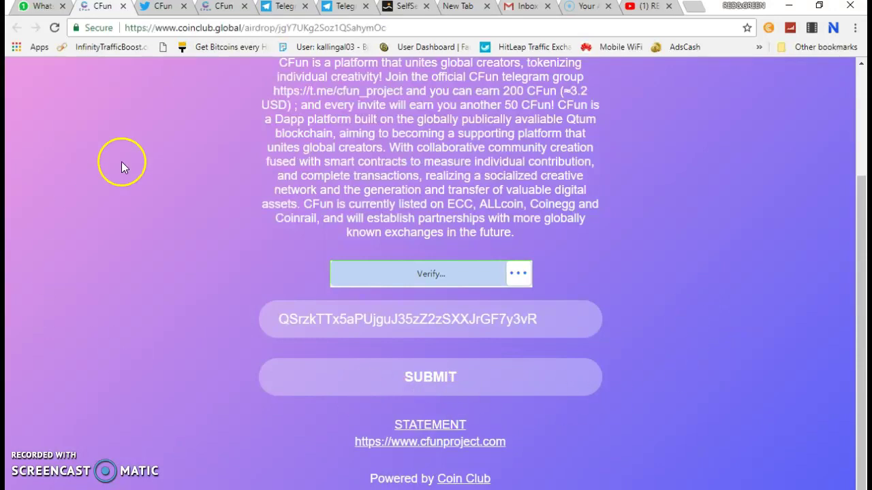
left_click(222, 9)
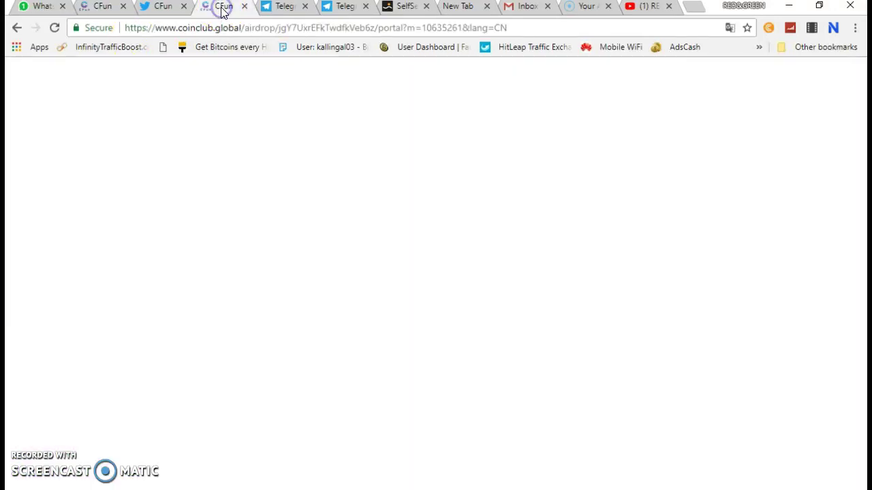
Scroll to airdrop steps 1–4 and open the Coin Club Bot link, t.me/CoinClubOfficialBot
scroll(143, 267, "up", 15)
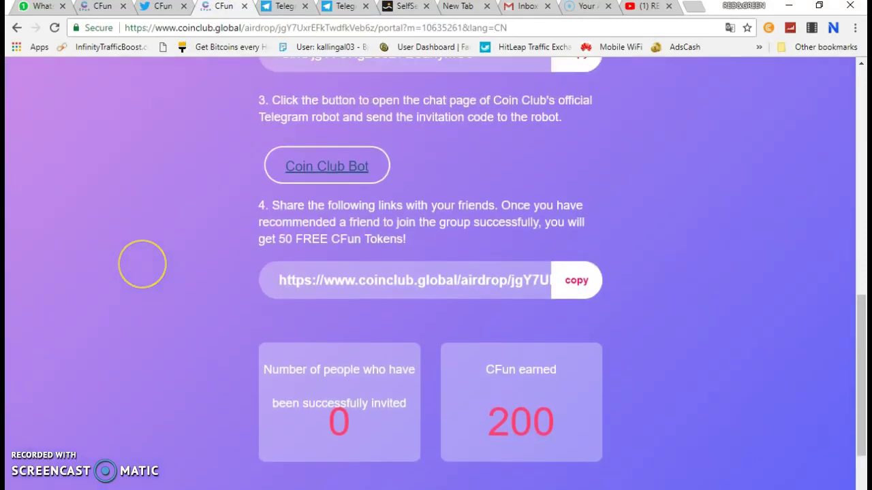
scroll(436, 273, "down", 7)
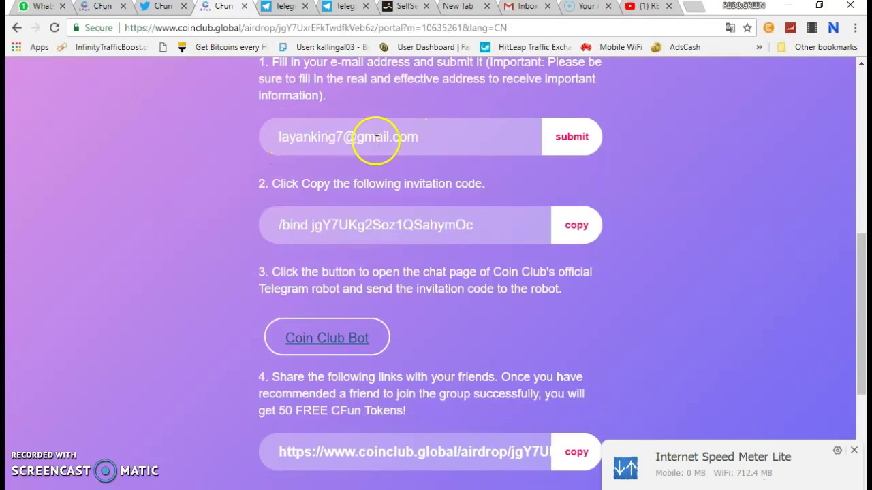
left_click(569, 142)
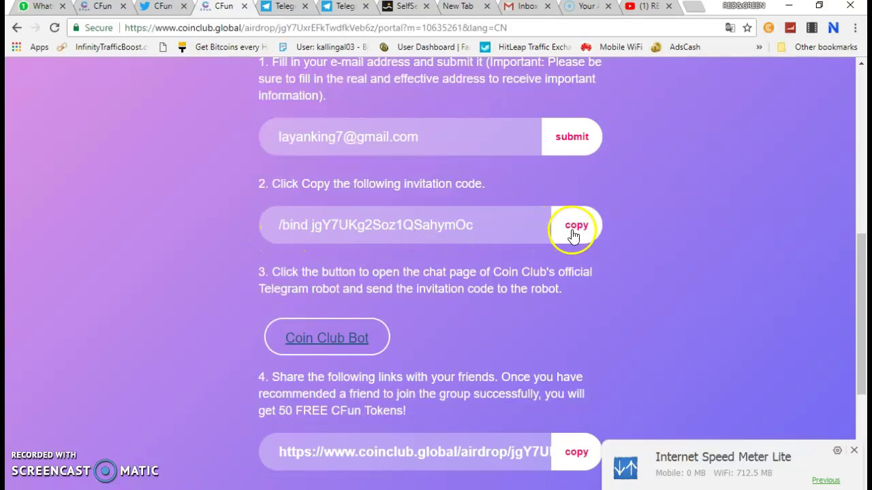
left_click(315, 344)
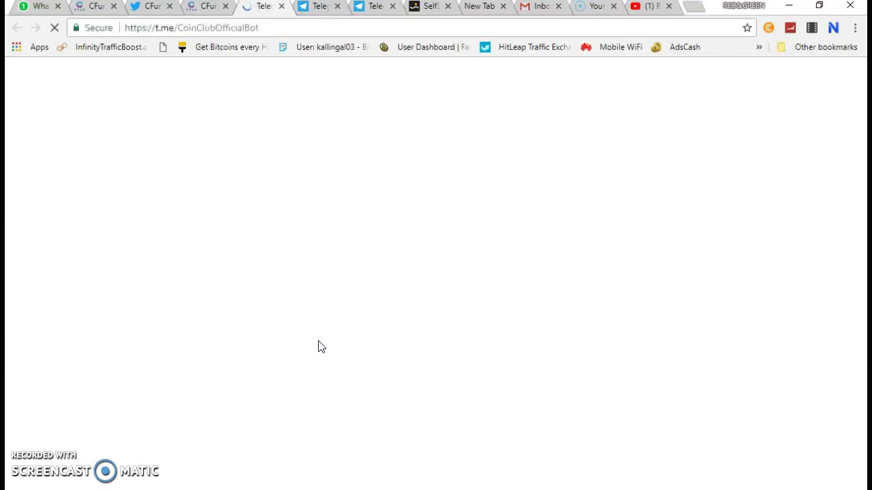
In Telegram Desktop, view the cfun_project group and the Coin.ClubBot chat confirming 200 CFun
left_click(488, 116)
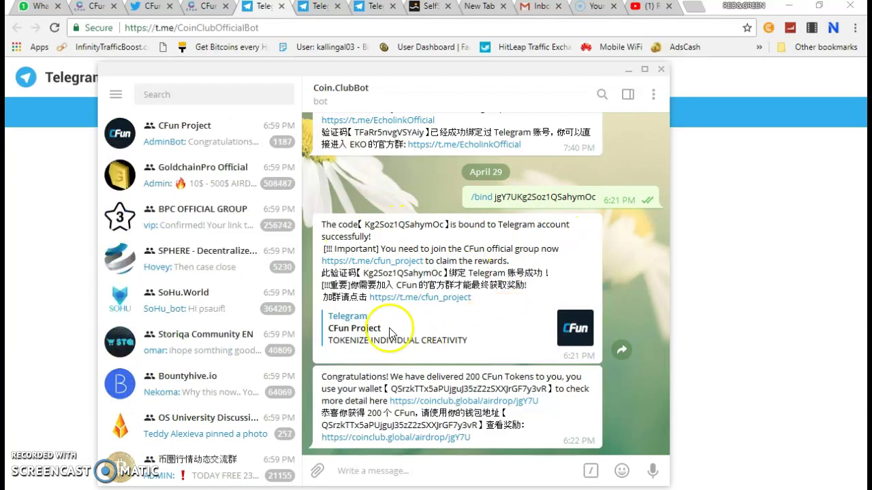
left_click(379, 263)
left_click(468, 230)
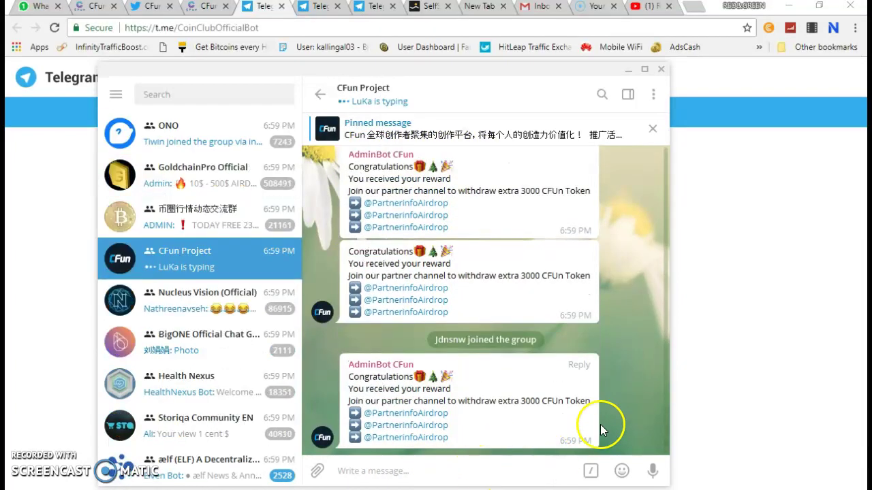
left_click(320, 94)
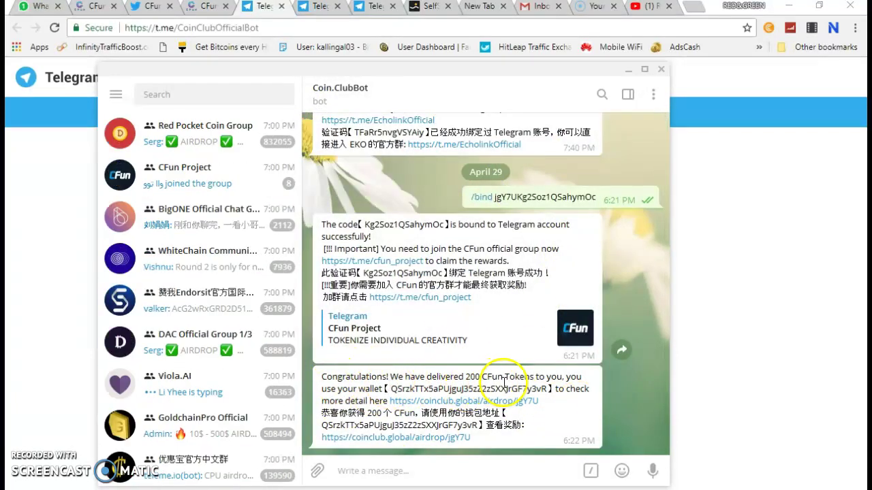
left_click(212, 13)
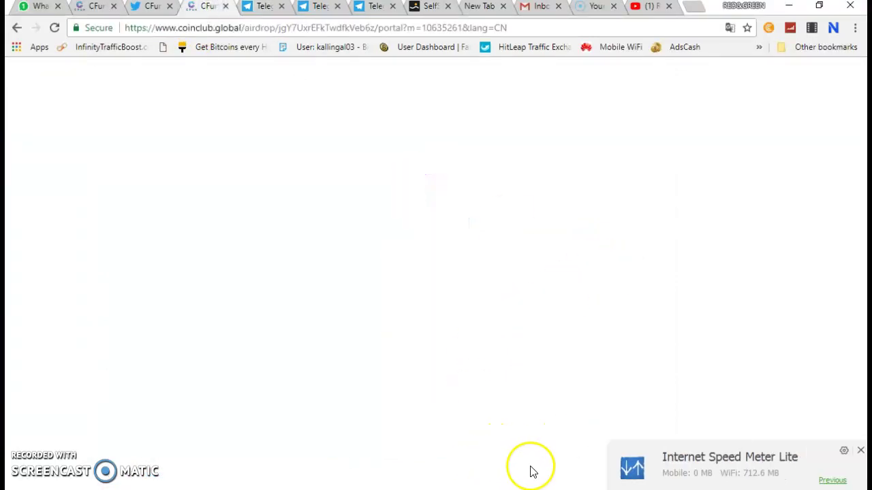
Check the 200 CFun earned box and the QTUM phone wallet, then switch to the SelfSell tab
scroll(529, 469, "down", 4)
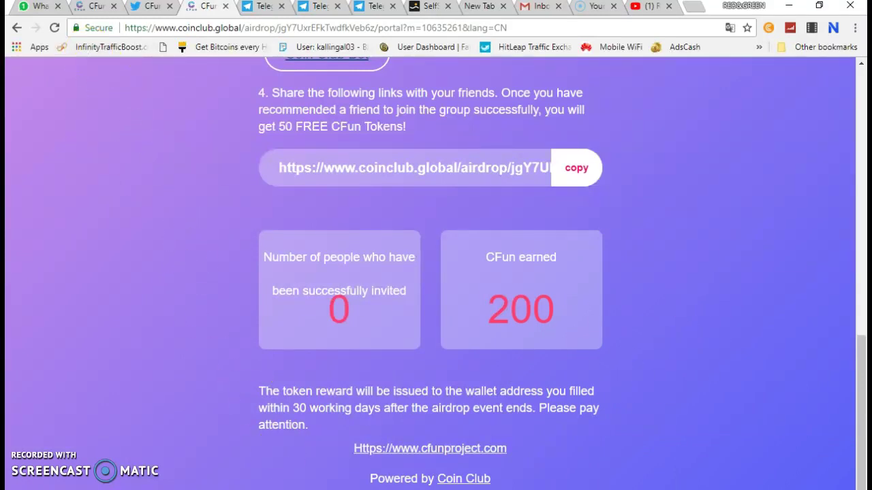
key("alt+Tab")
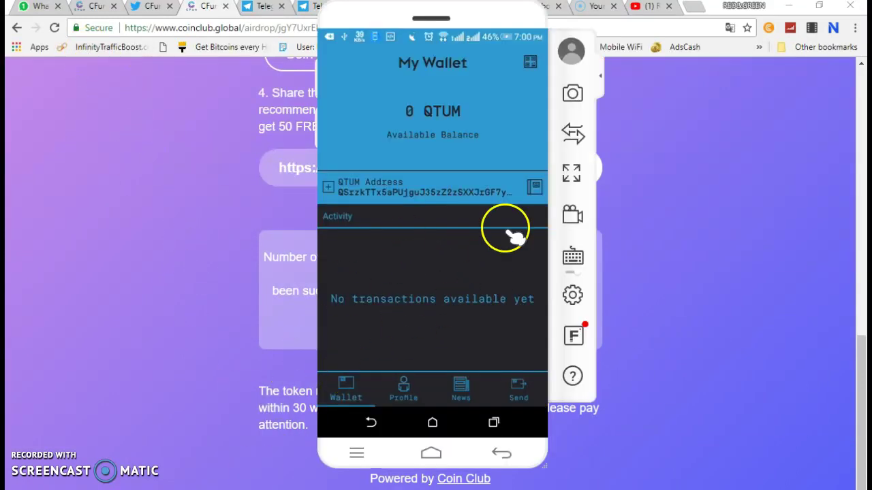
left_click(676, 191)
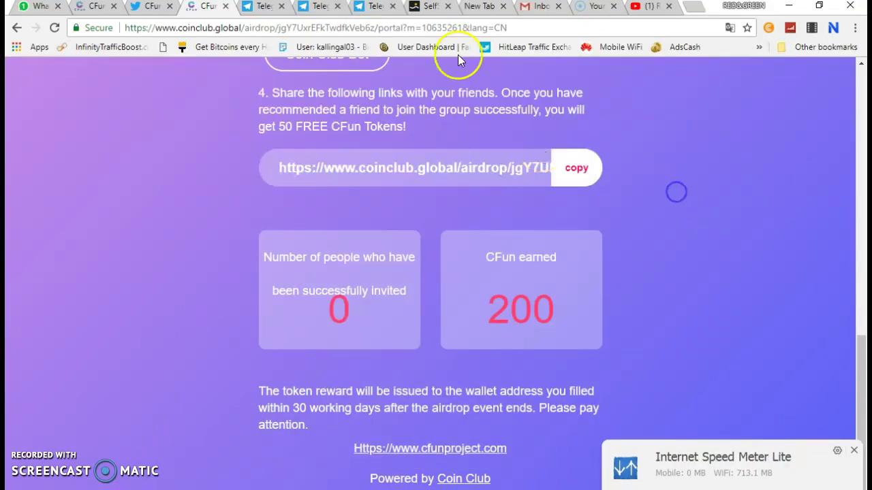
left_click(427, 11)
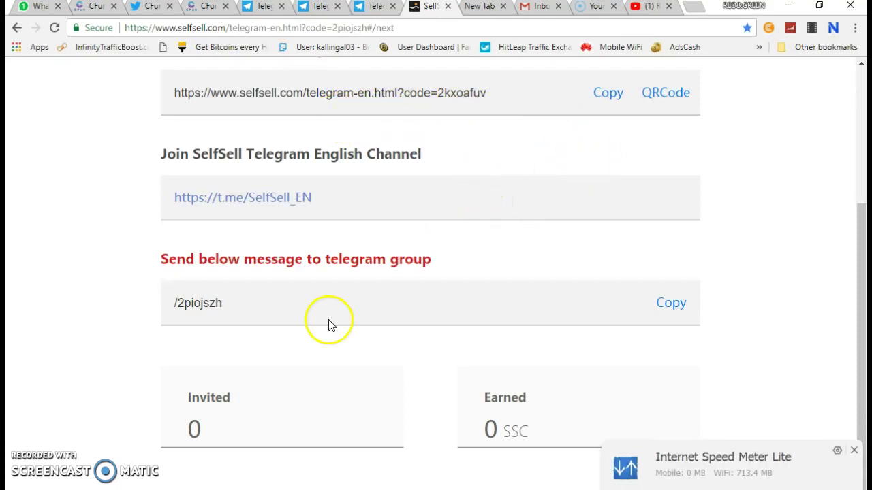
Bring up the MirrorGo window showing the SelfSell app's Account page
key("alt+Tab")
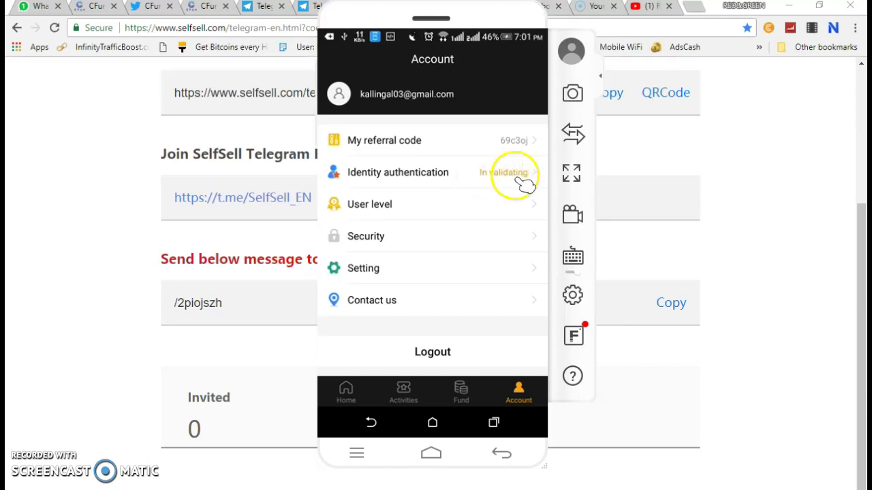
Open User level in the SelfSell app and scroll through the login, invitation and silver trophies
left_click(395, 206)
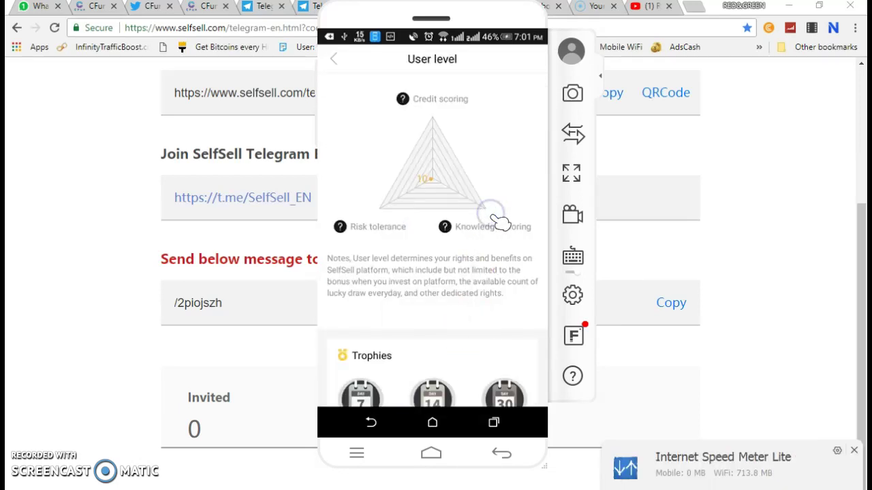
scroll(470, 246, "down", 3)
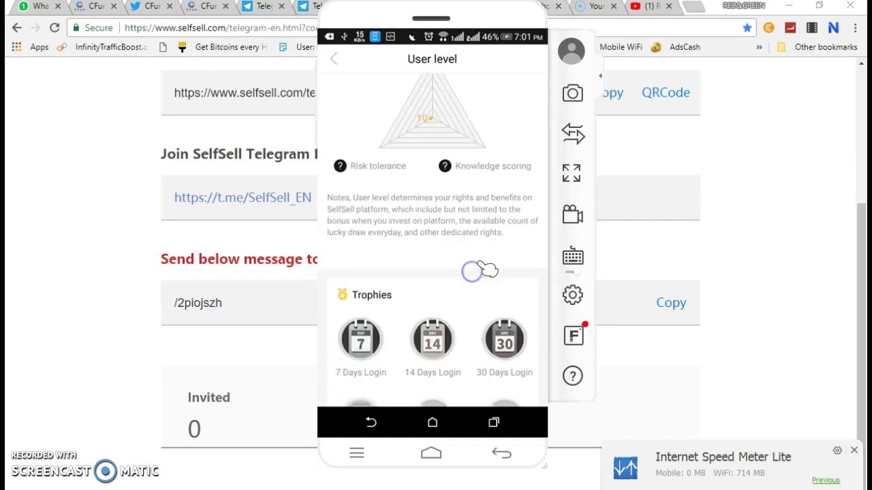
scroll(487, 269, "down", 2)
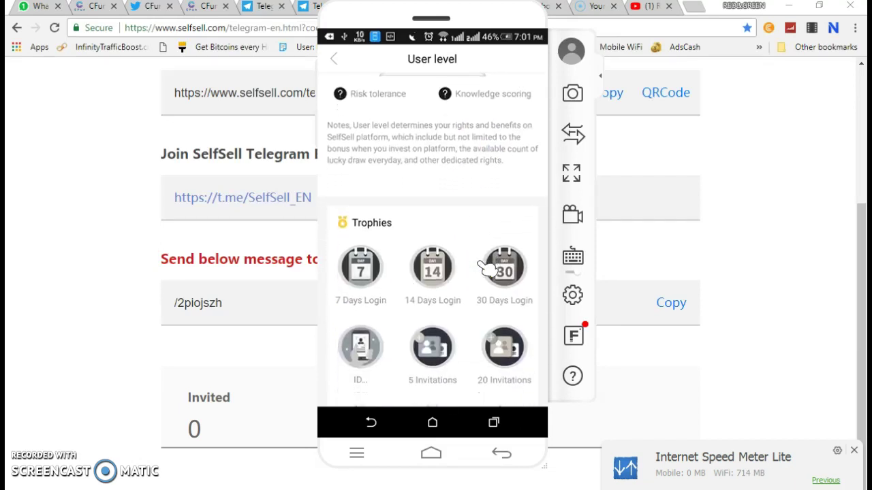
scroll(431, 269, "down", 2)
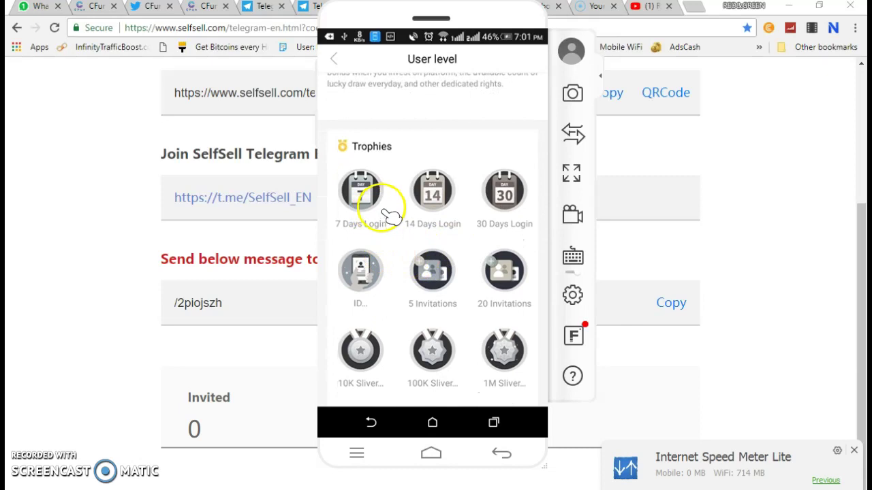
scroll(449, 213, "down", 1)
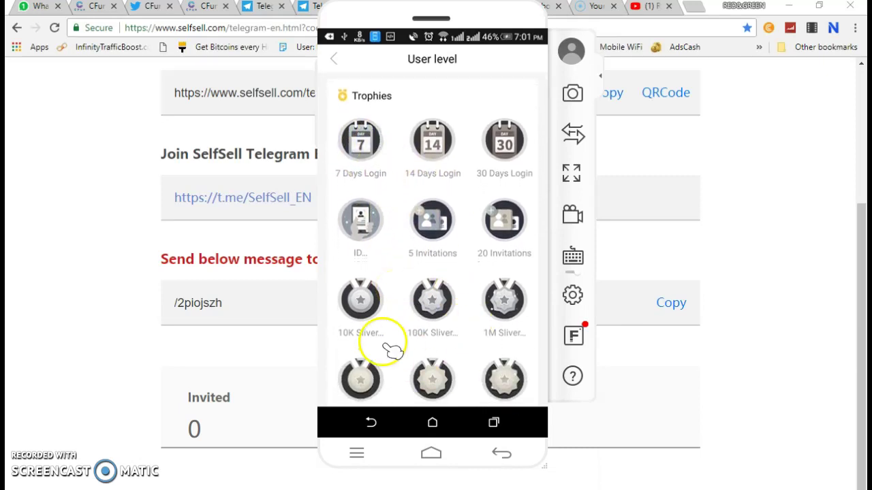
scroll(475, 320, "down", 1)
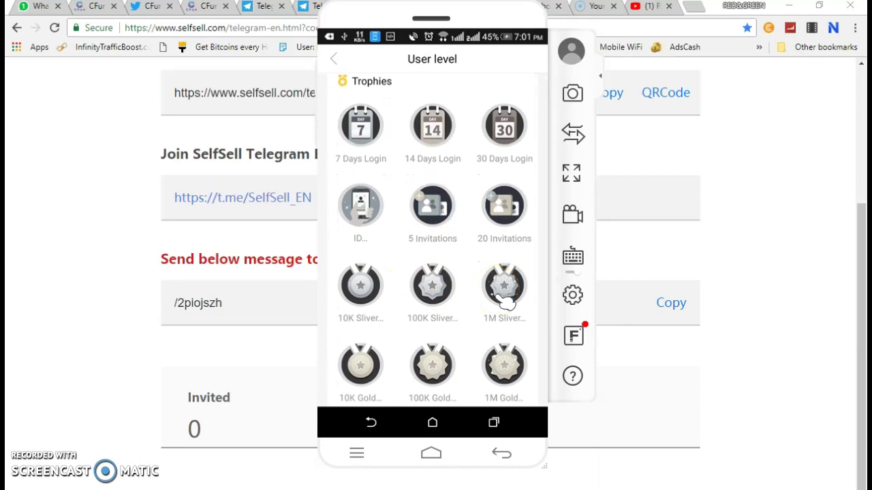